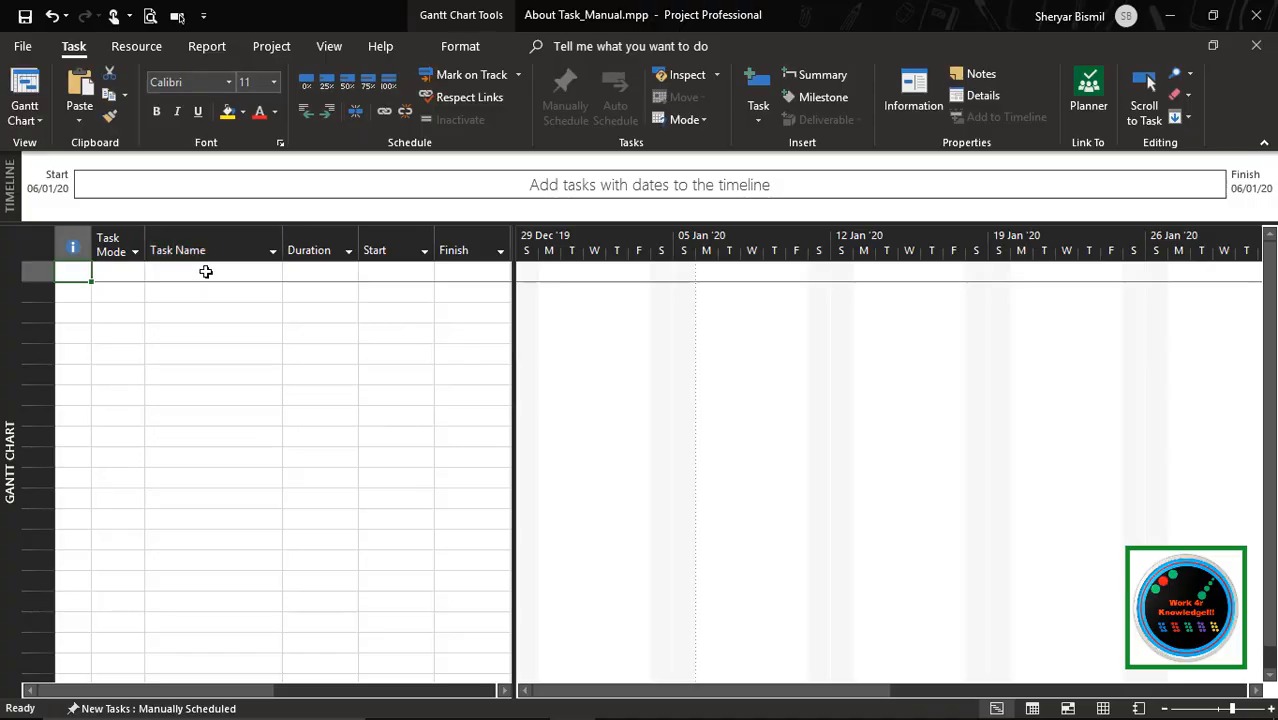
Add a task named "Pack office" in the first row of the task table
click(209, 271)
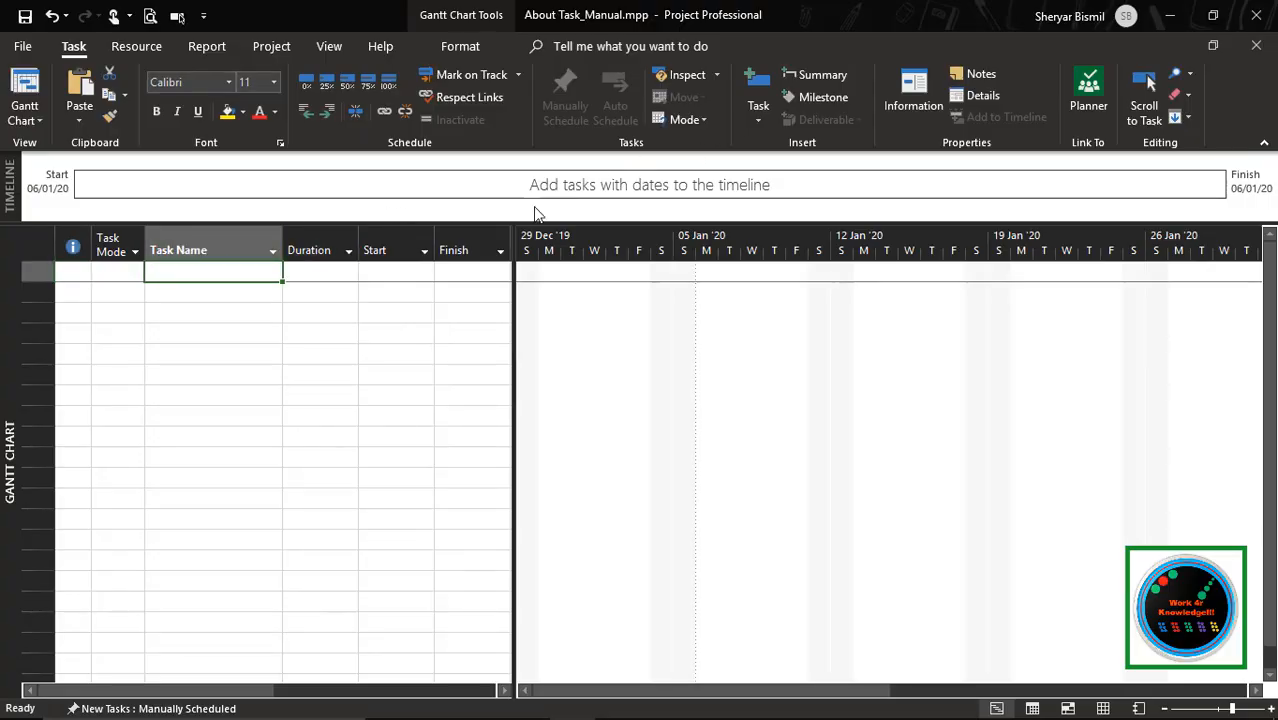
text(Pack )
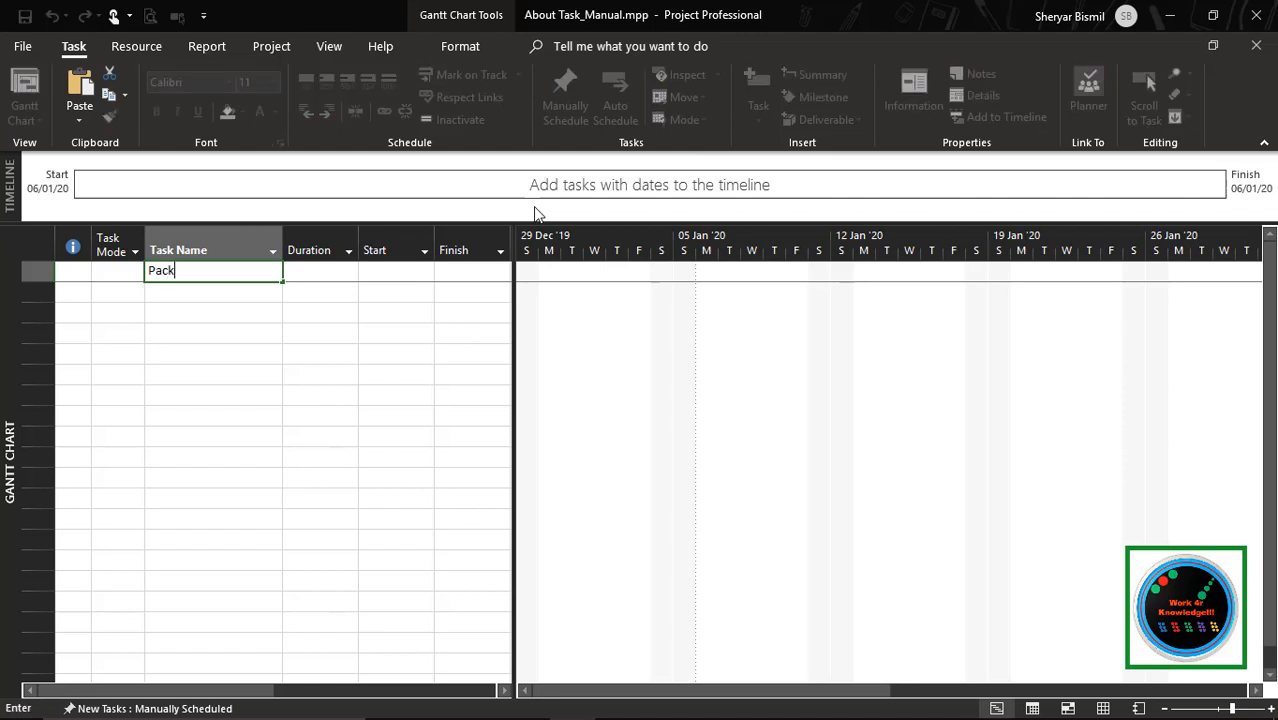
text(office)
key(Tab)
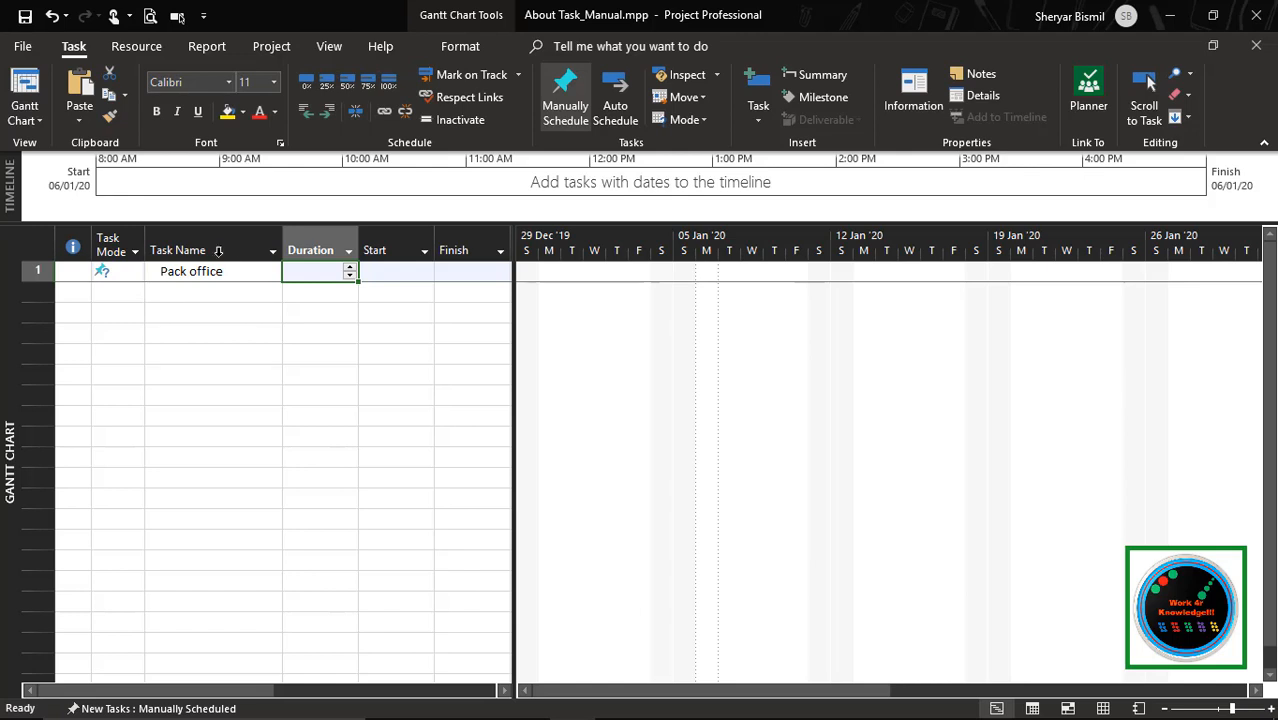
Set the start date of the Pack office task to 9/1/20
click(386, 268)
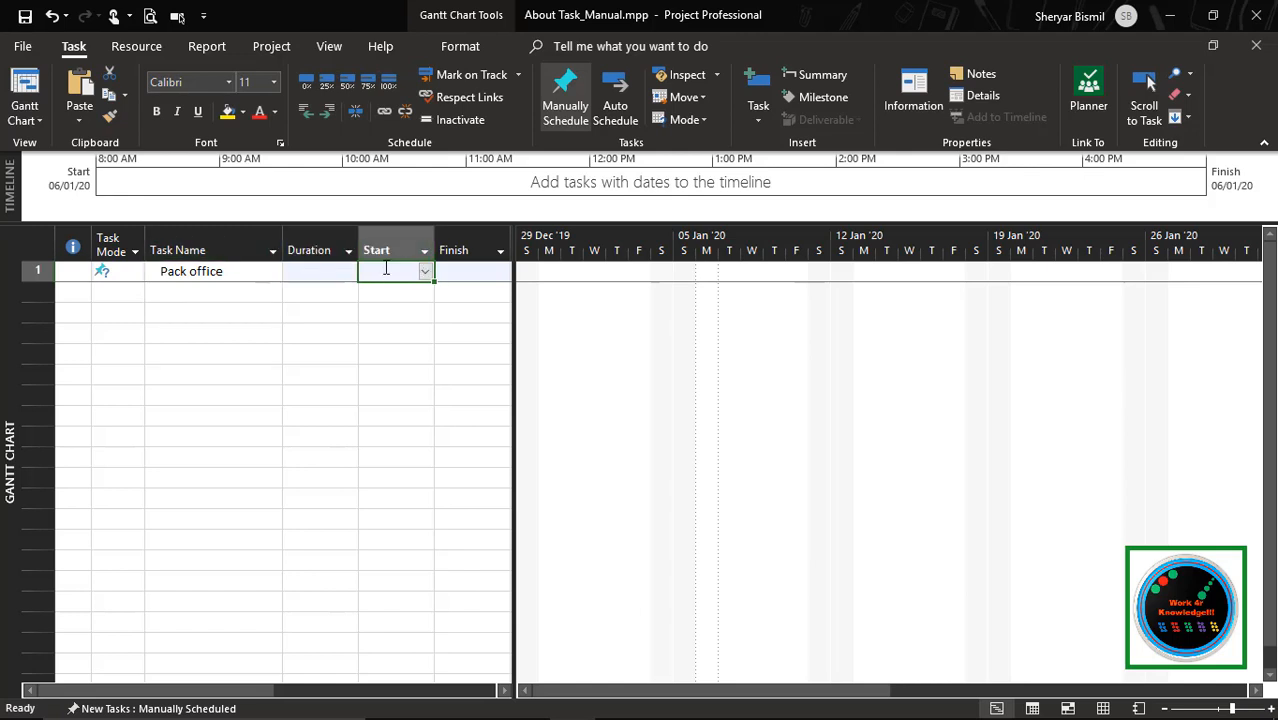
text(9)
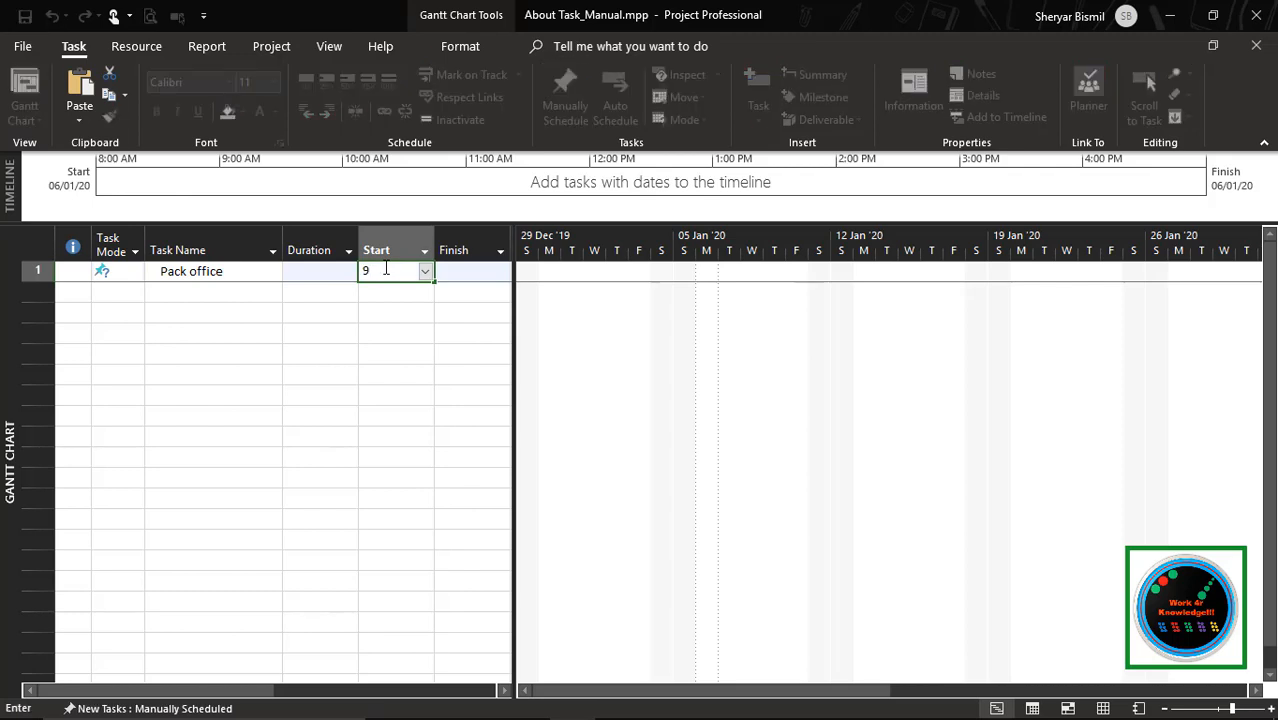
text(/1/20)
click(447, 280)
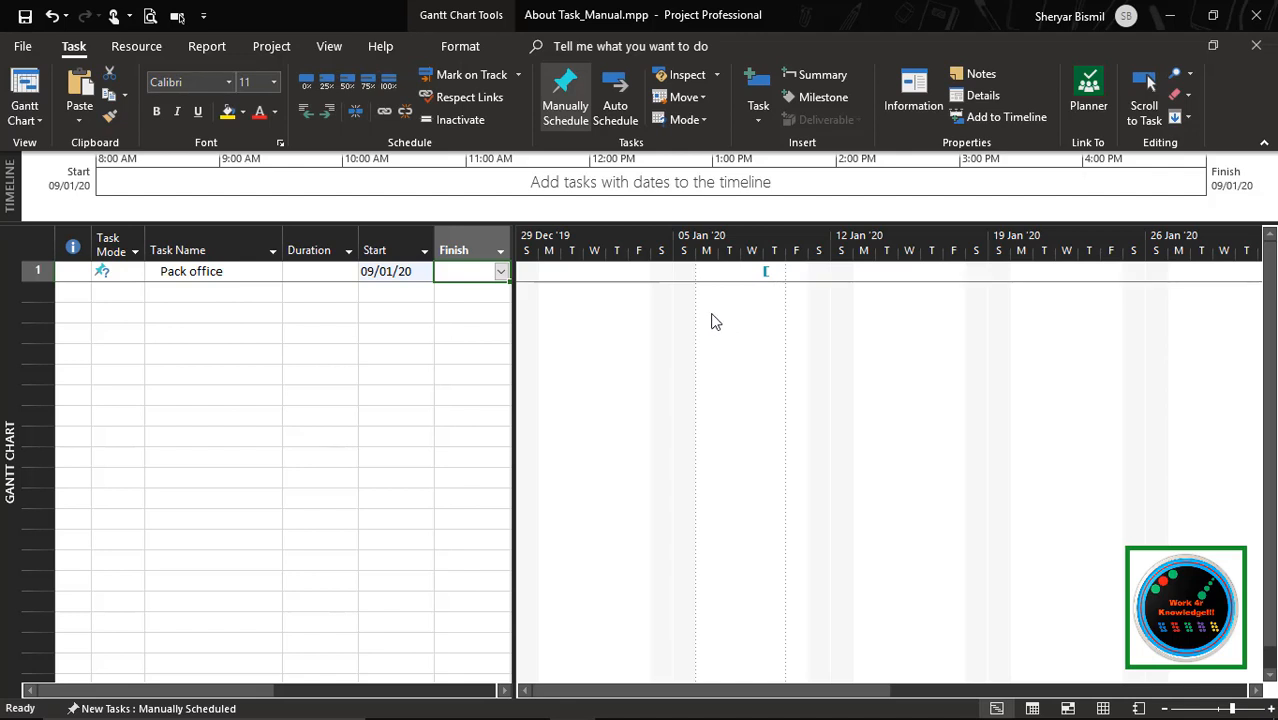
Enter a placeholder note as Pack office's duration, stating by name who is estimating it
click(336, 274)
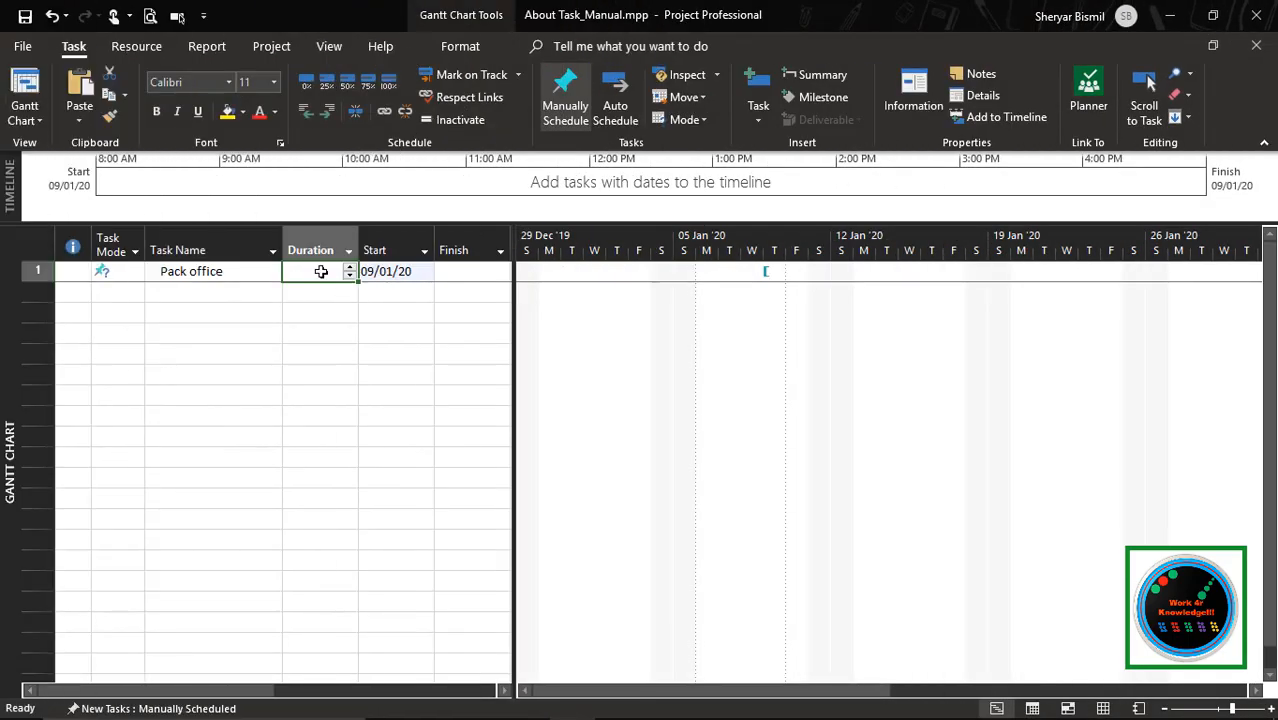
click(321, 272)
key(Escape)
click(321, 272)
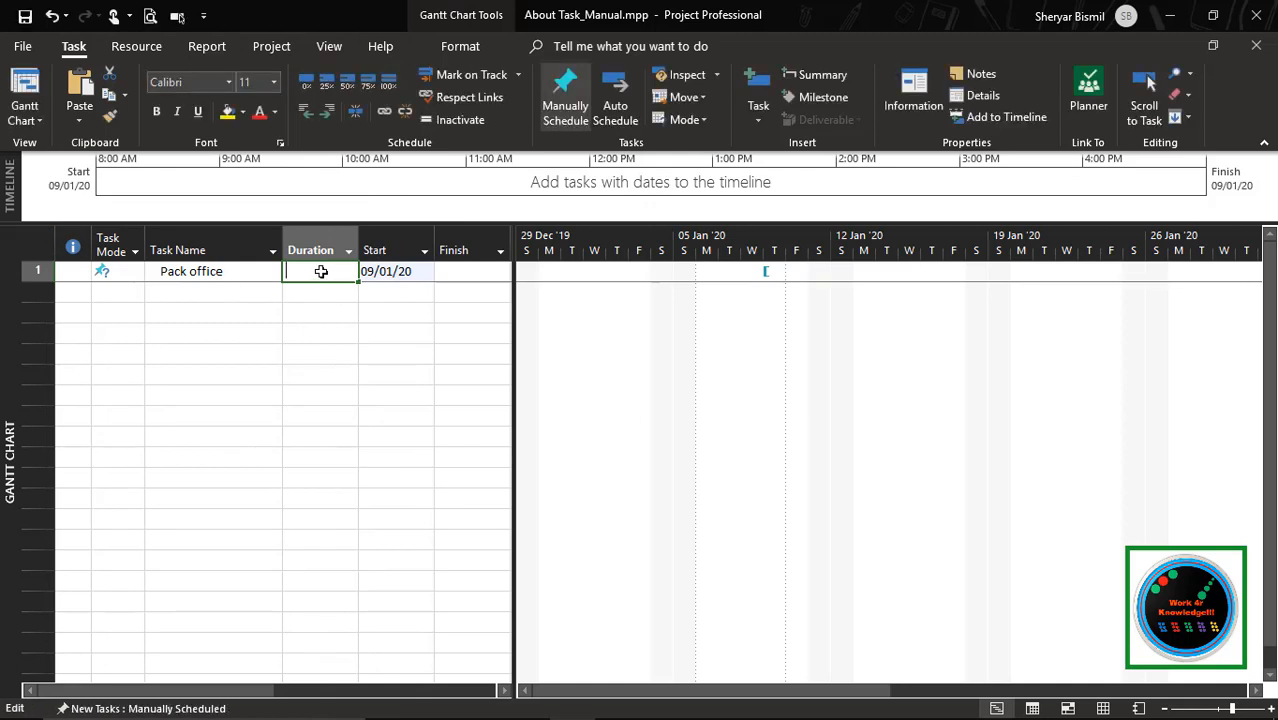
text(Estimating)
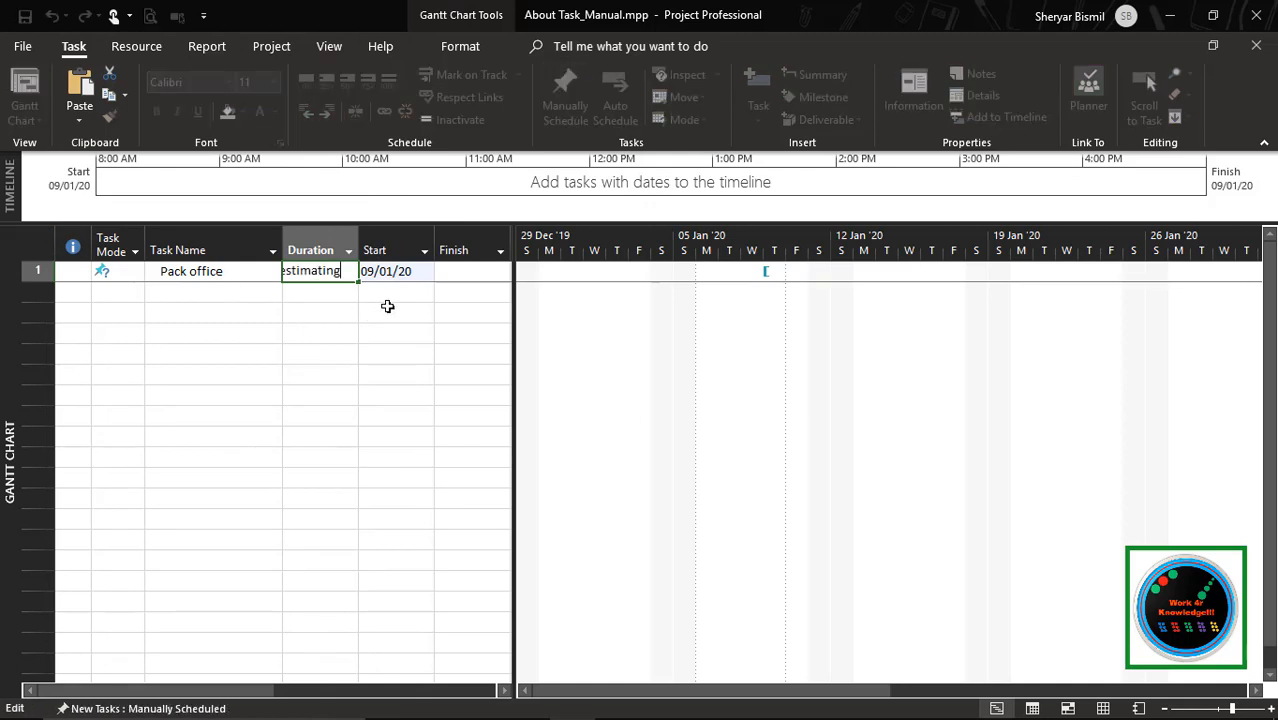
key(Tab)
click(326, 274)
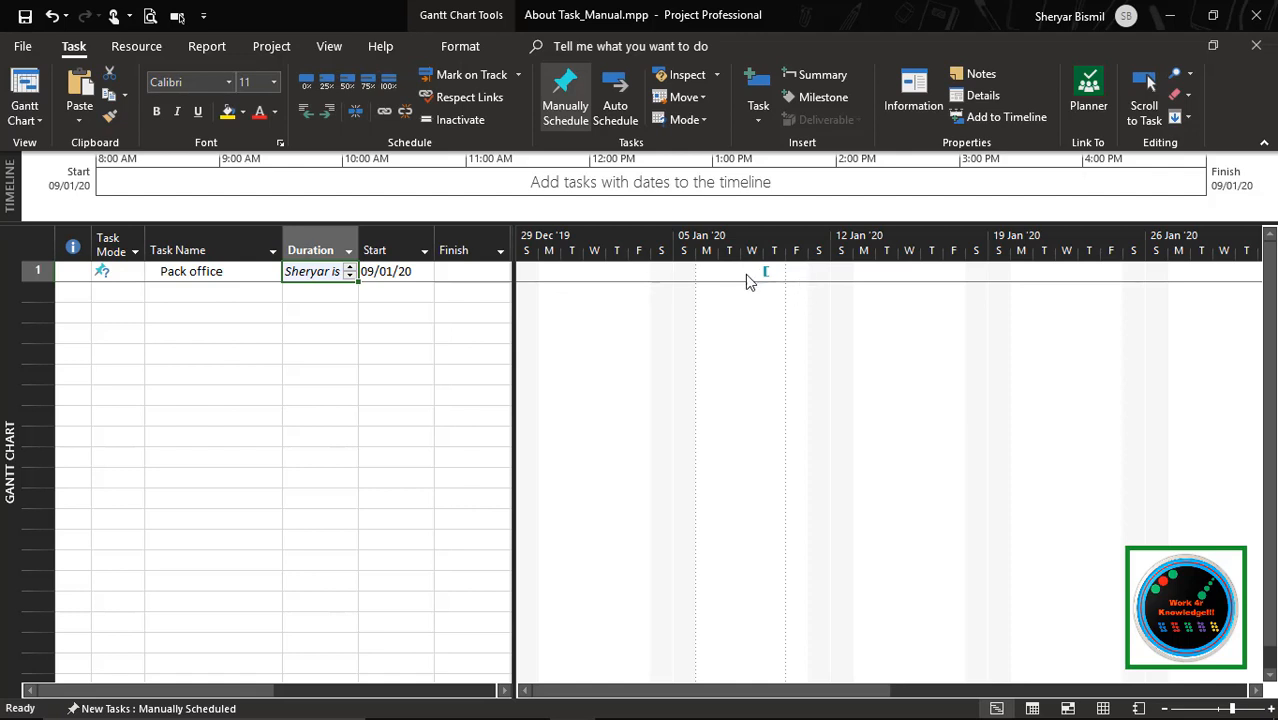
click(125, 291)
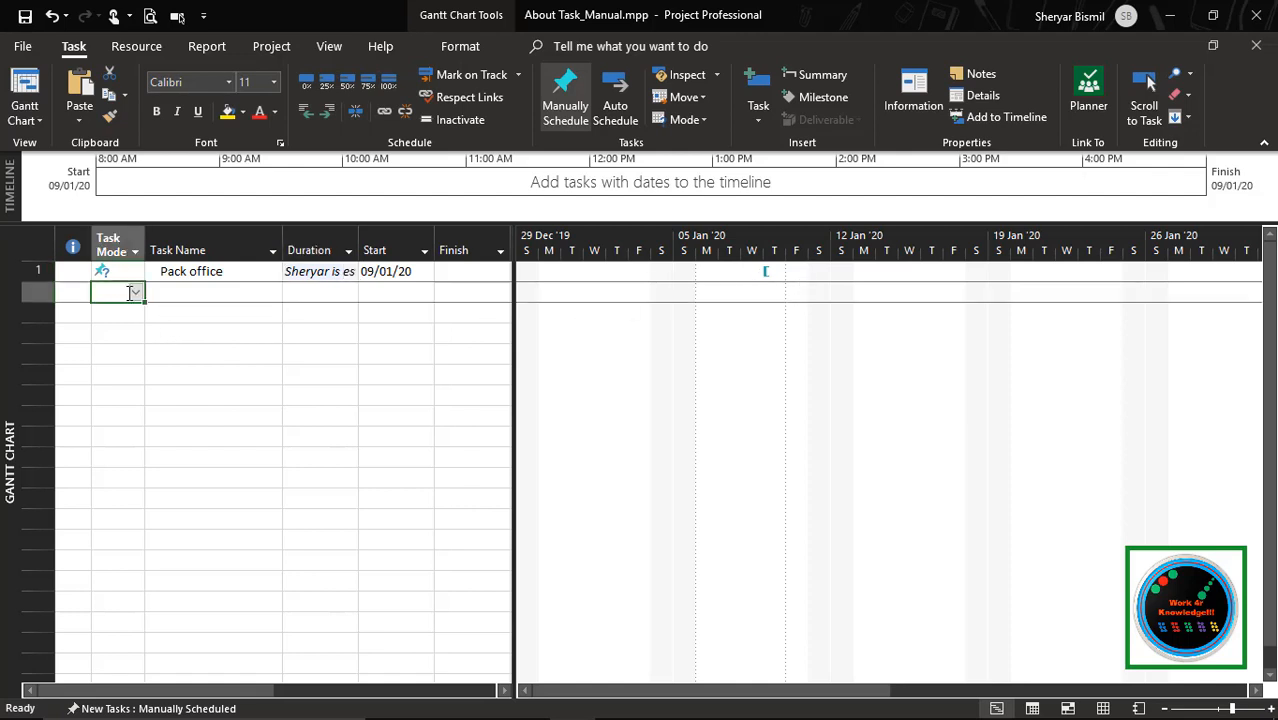
Set the duration of the Pack office task to 2 weeks
click(330, 271)
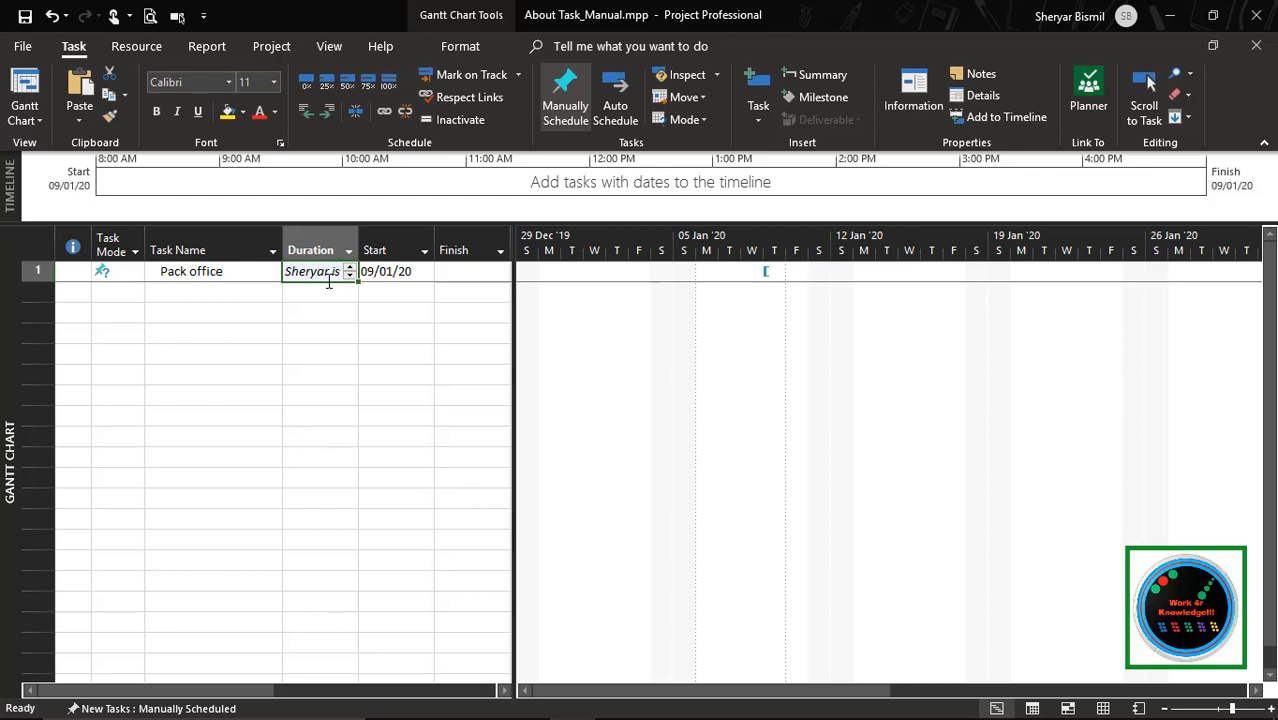
text(2)
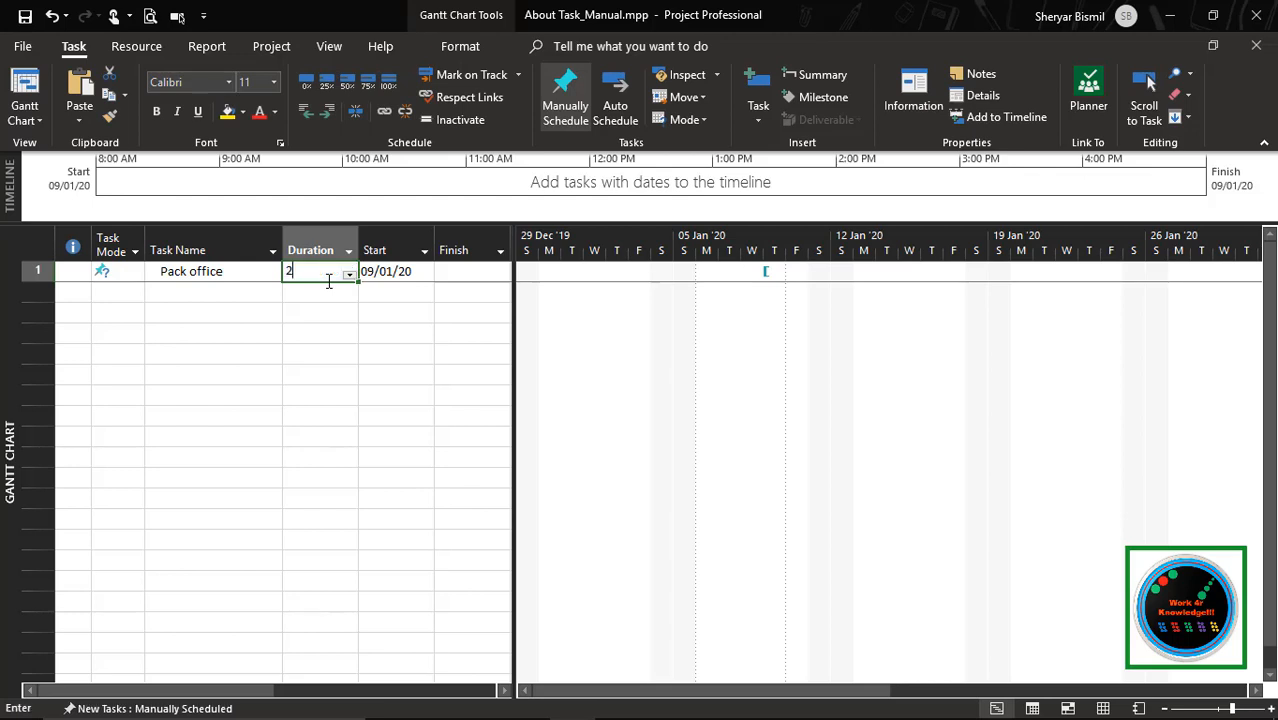
text(w)
key(Tab)
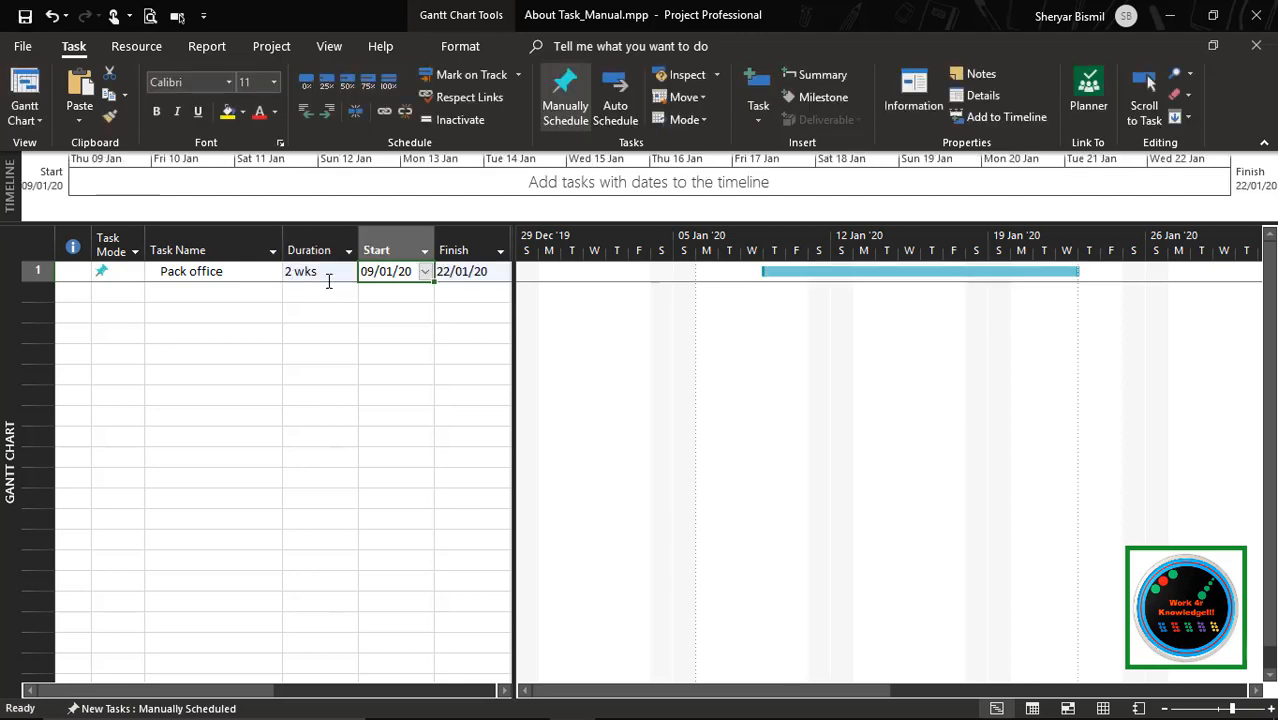
key(Tab)
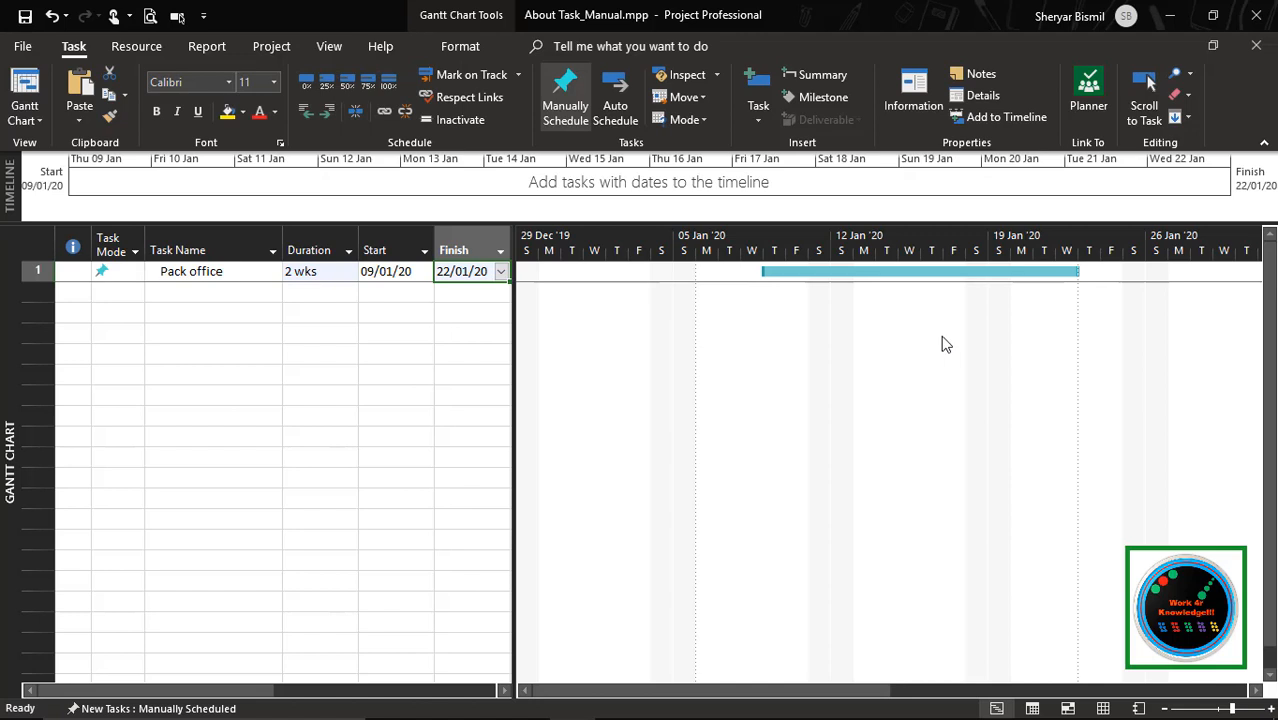
click(115, 272)
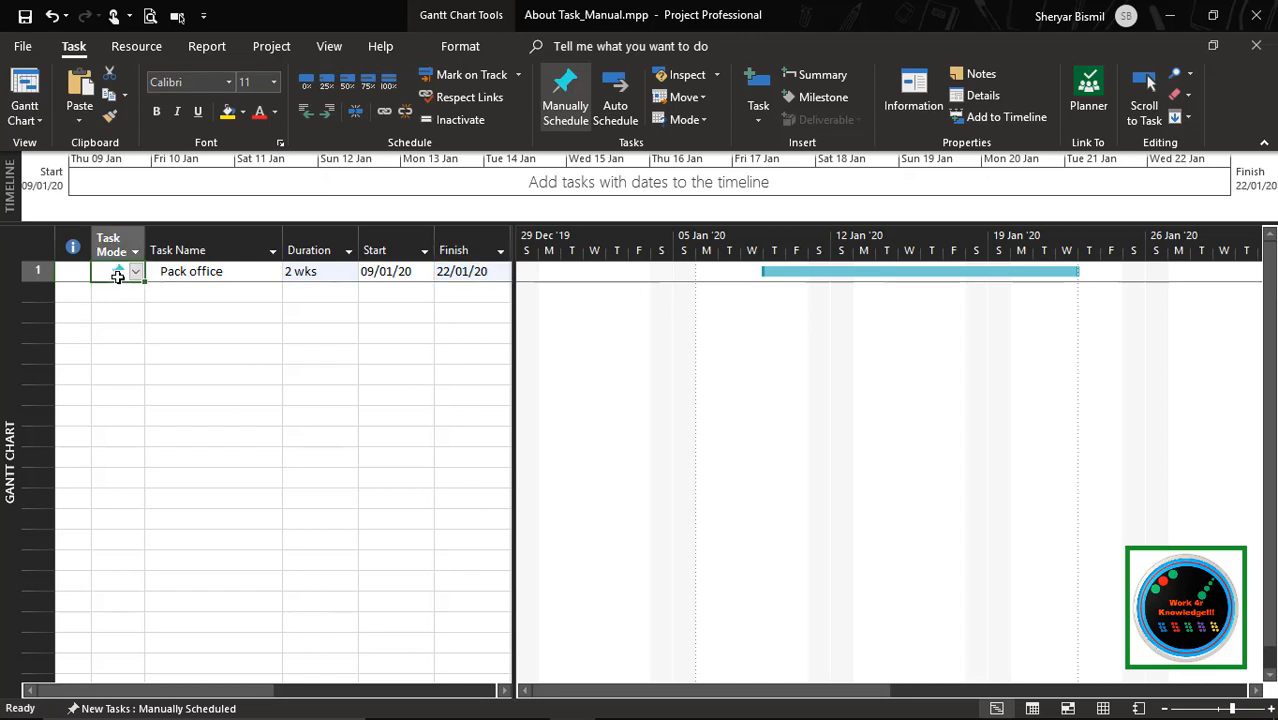
click(136, 306)
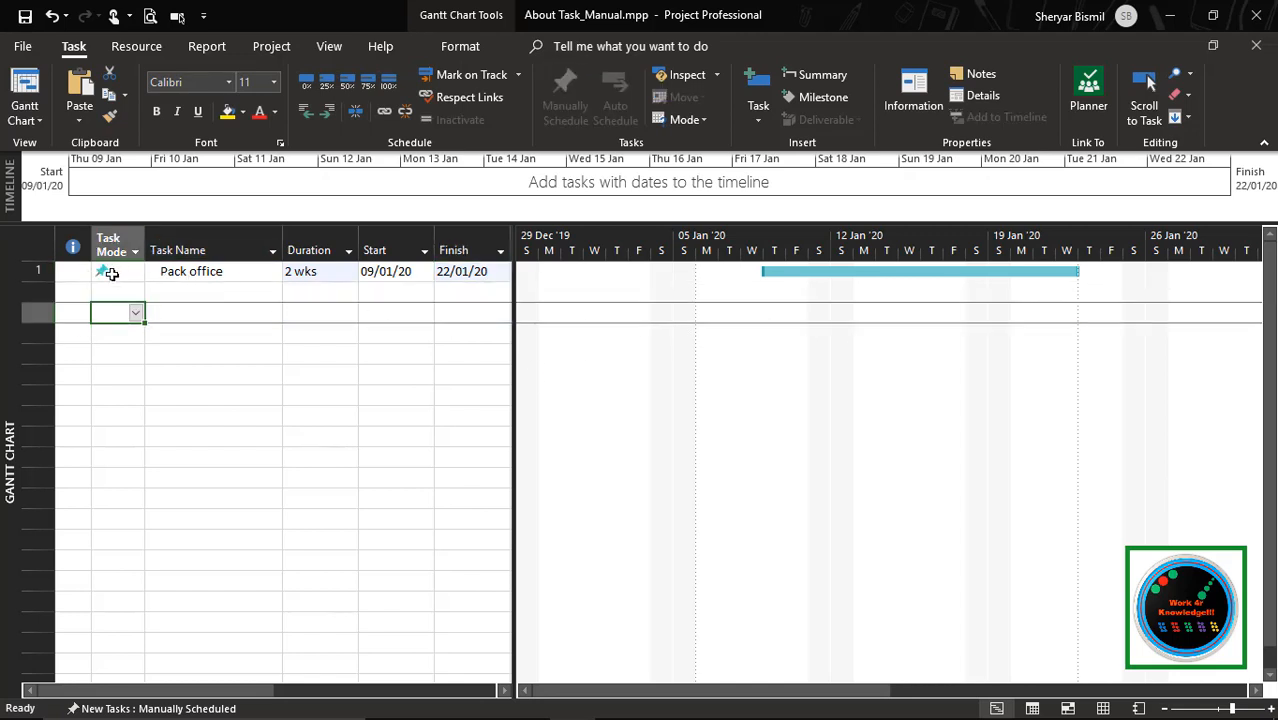
click(736, 436)
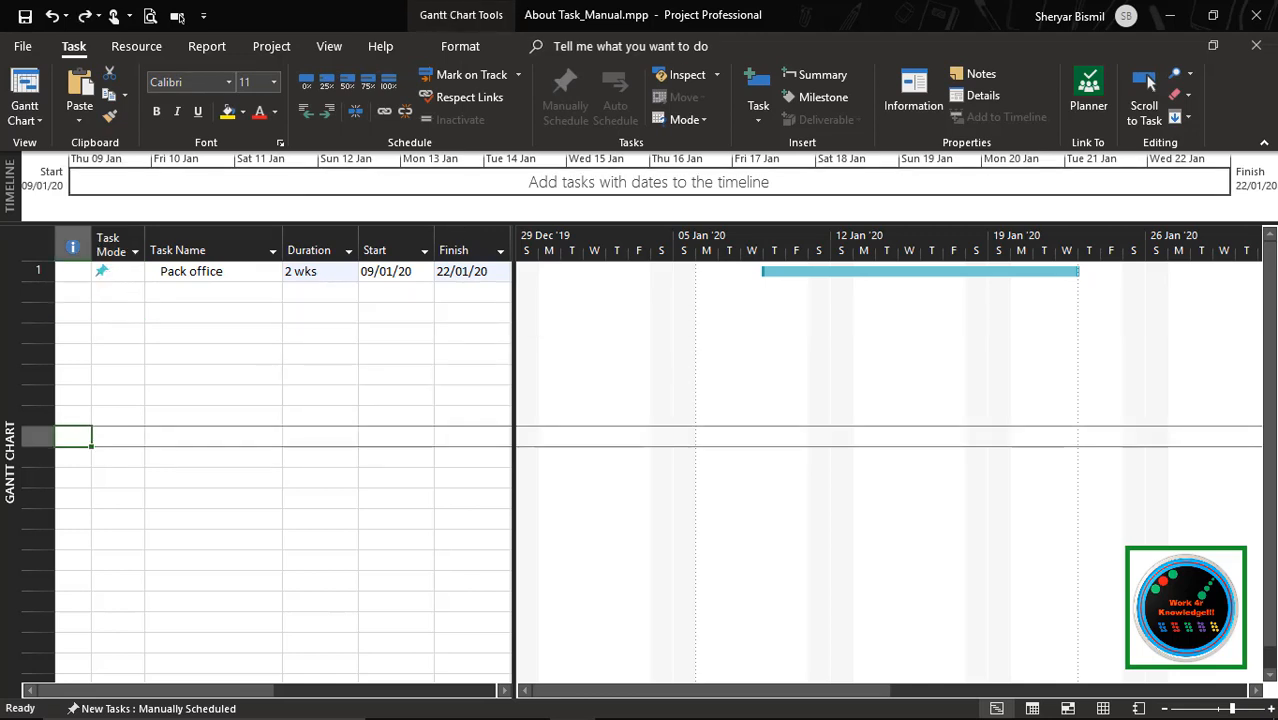
Add a second task named "Send Announcement" below Pack office and give it a duration of 3 days
click(198, 293)
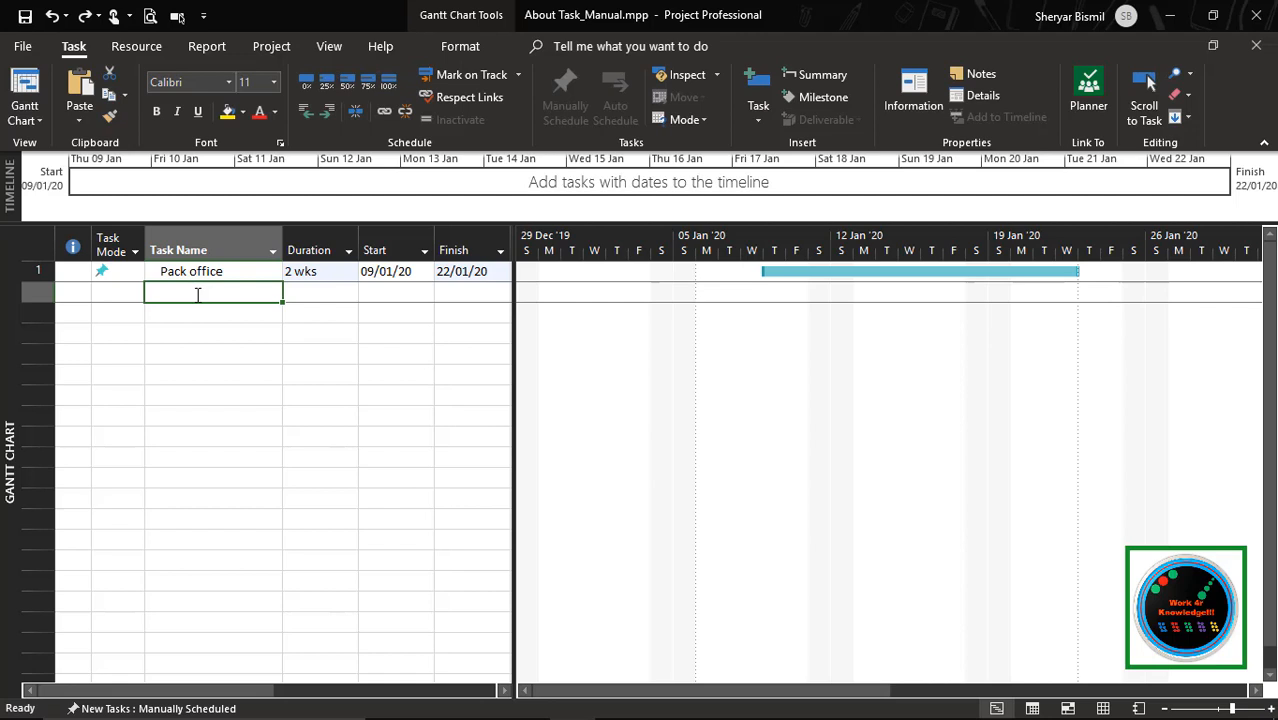
text(Send)
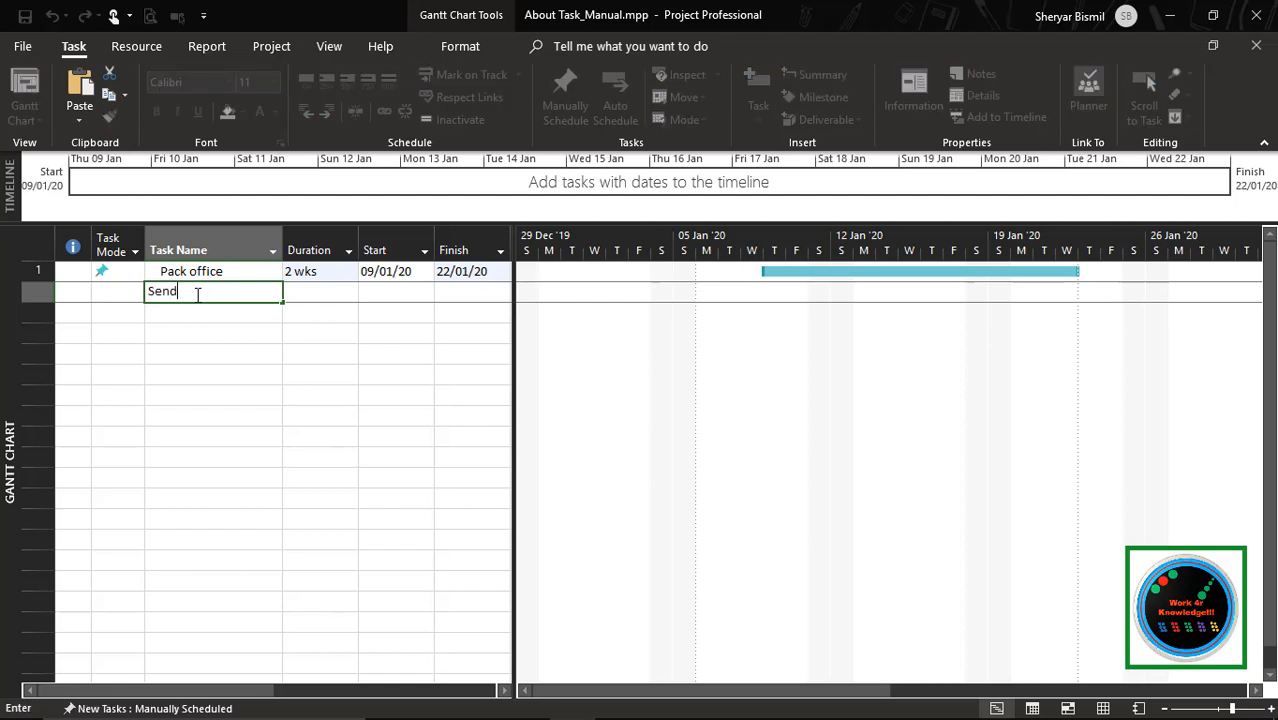
text( Announcement)
key(Tab)
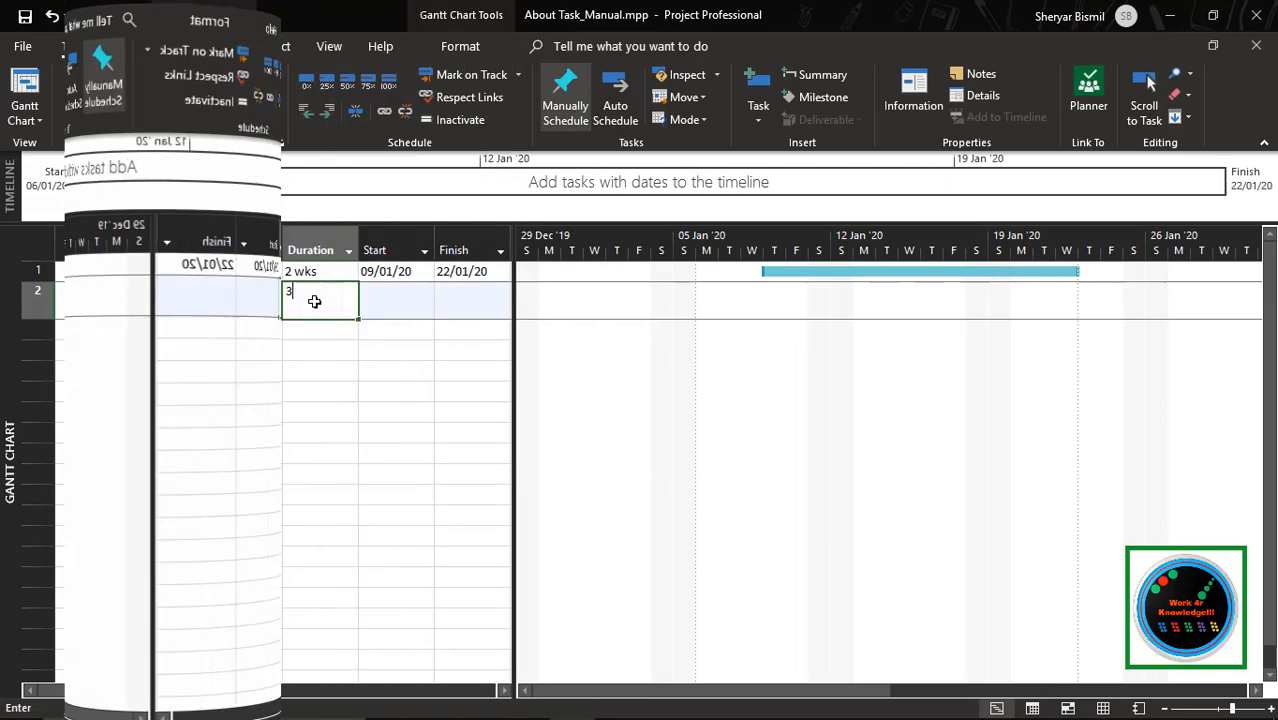
text(3d)
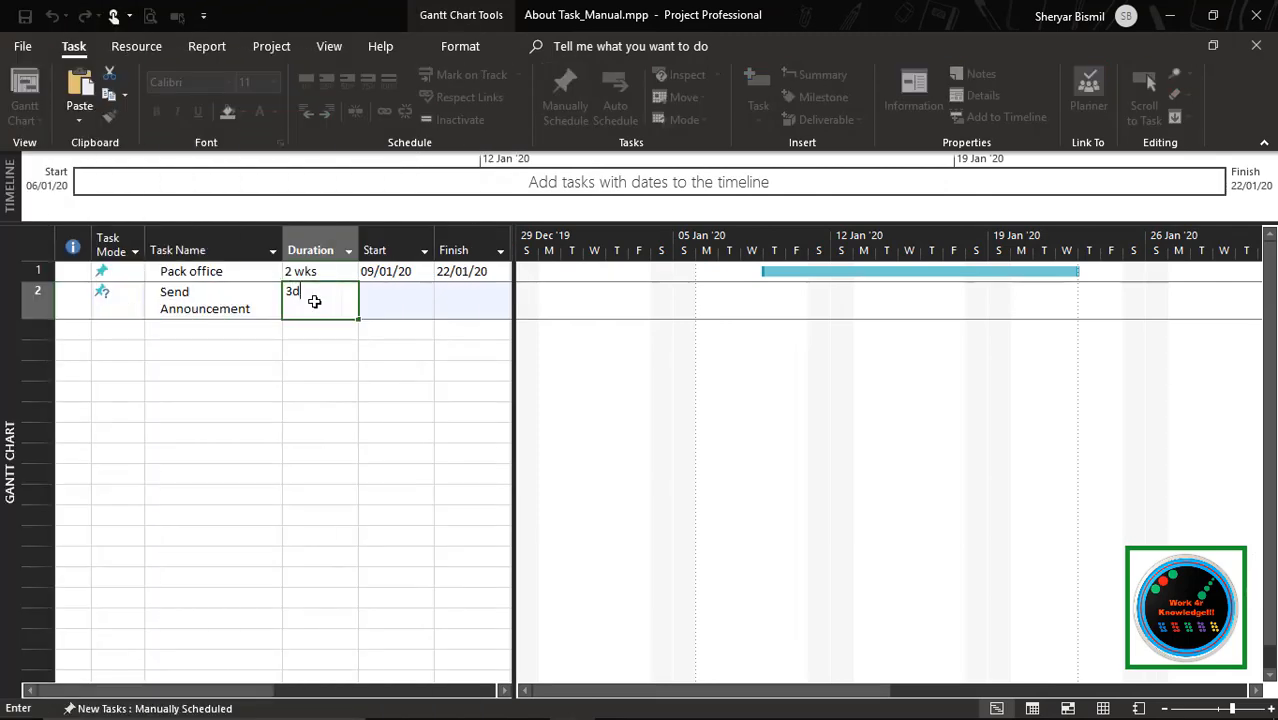
key(Tab)
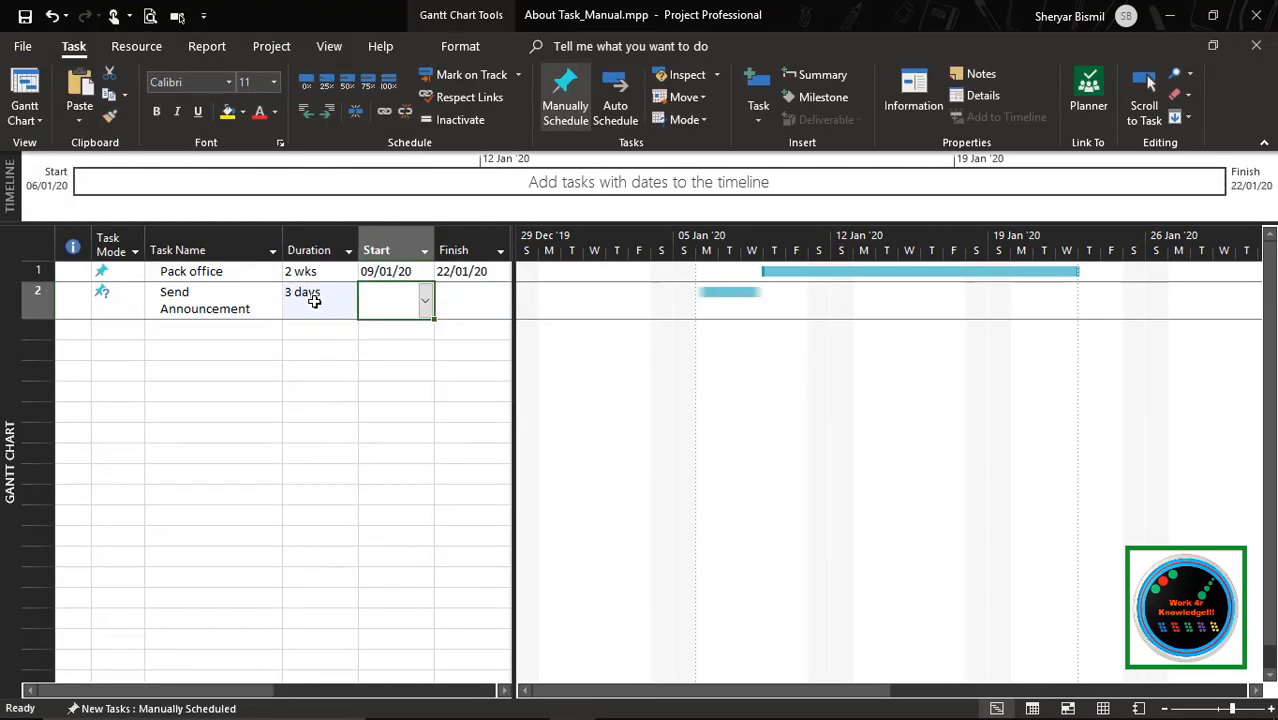